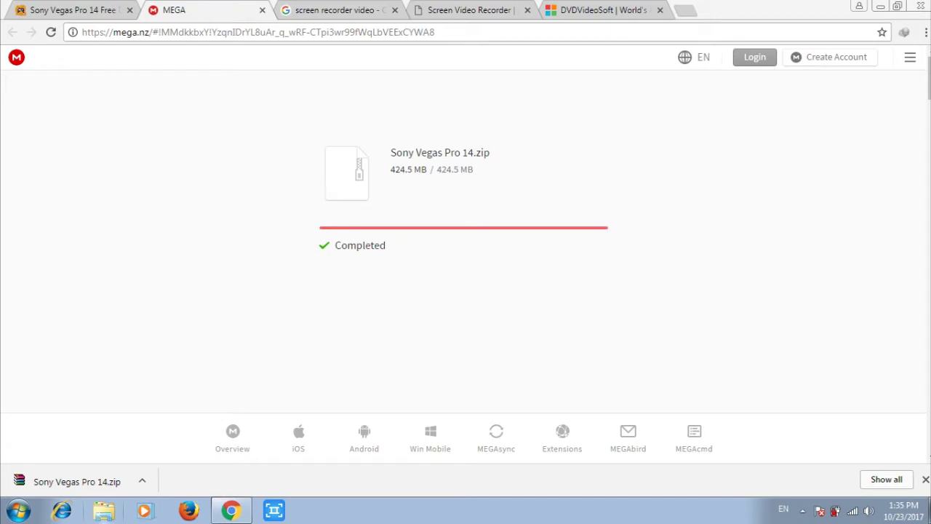
# Show the downloaded Sony Vegas Pro 14.zip in its folder and extract it to Downloads\Sony Vegas Pro 14.
pyautogui.moveTo(385, 245); pyautogui.dragTo(391, 152)
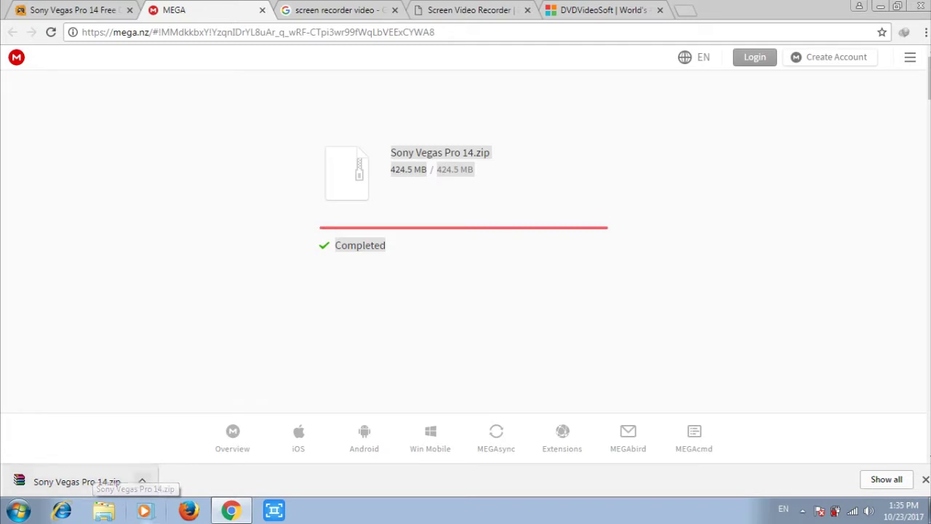
pyautogui.click(142, 481)
pyautogui.click(181, 434)
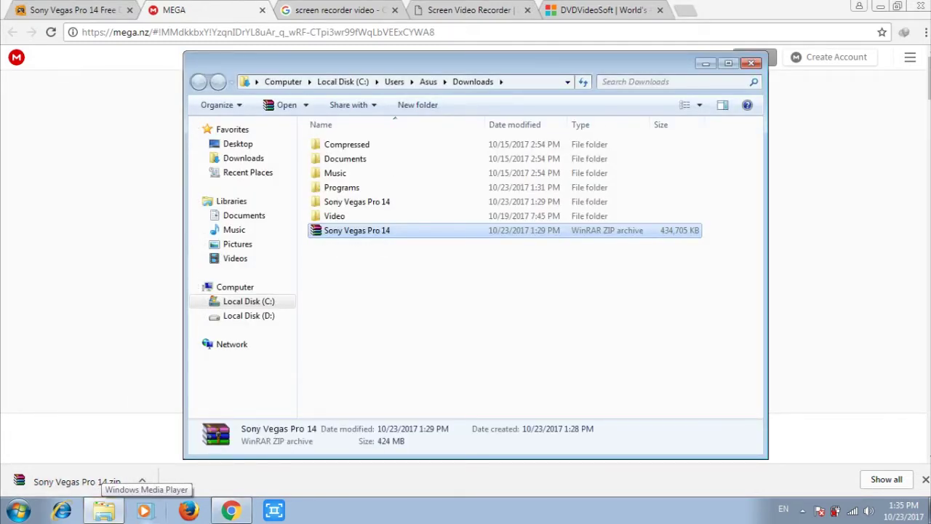
pyautogui.rightClick(412, 231)
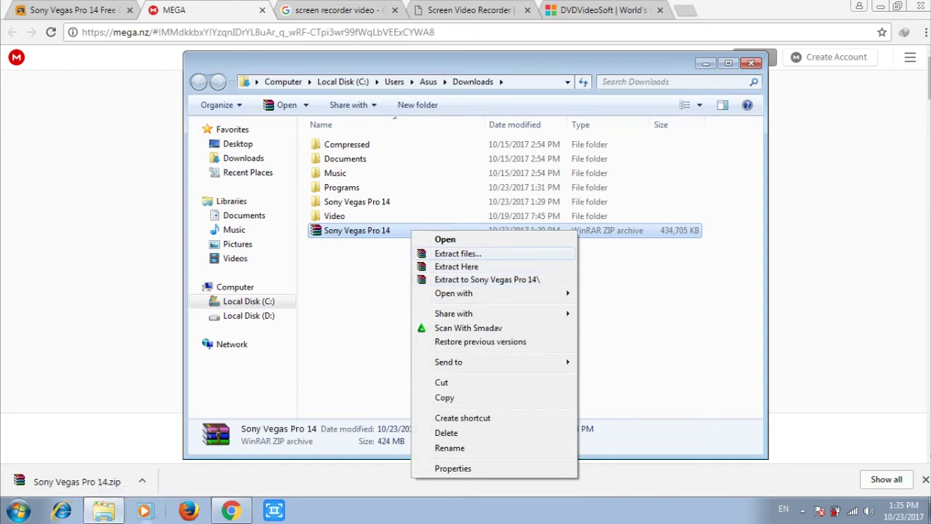
pyautogui.click(458, 253)
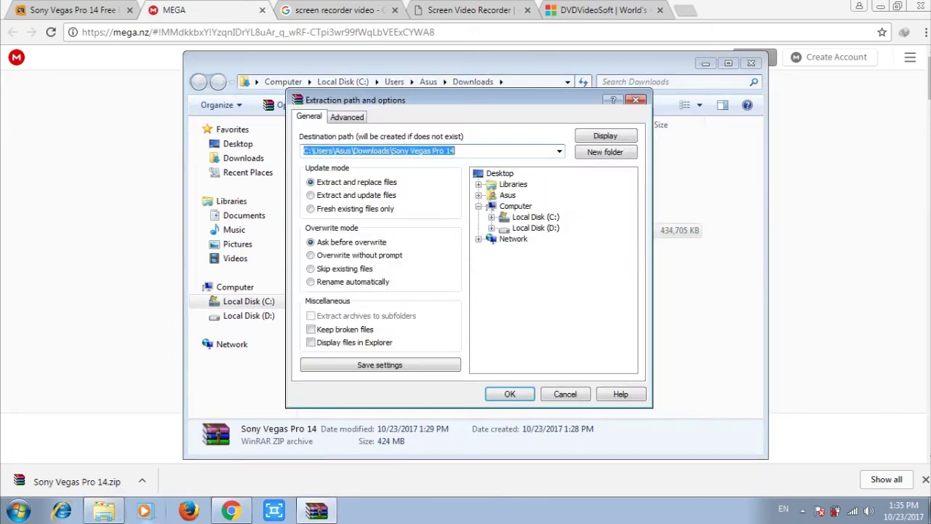
pyautogui.press('Return')
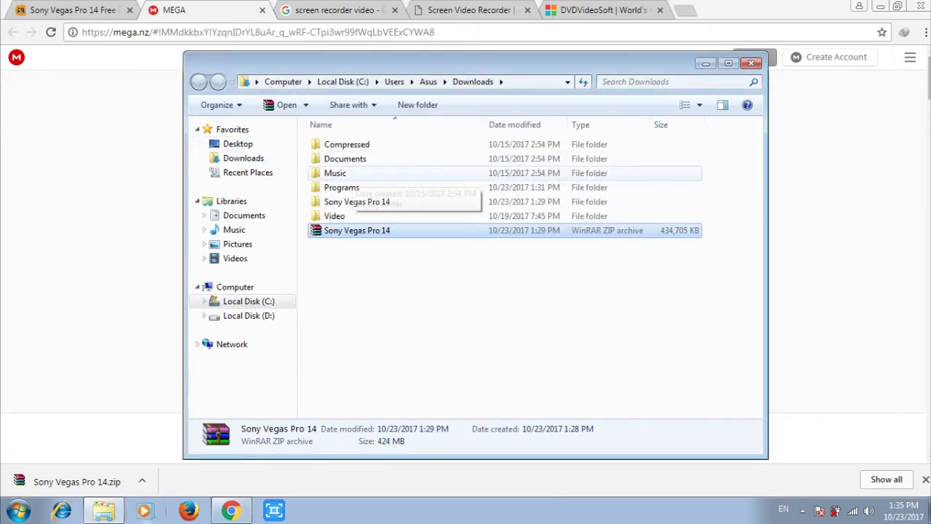
# Open the extracted Sony Vegas Pro 14 folder and go down to the innermost Sony Vegas Pro 14 subfolder.
pyautogui.click(364, 197)
pyautogui.click(366, 236)
pyautogui.click(195, 160)
pyautogui.doubleClick(180, 160)
pyautogui.doubleClick(167, 101)
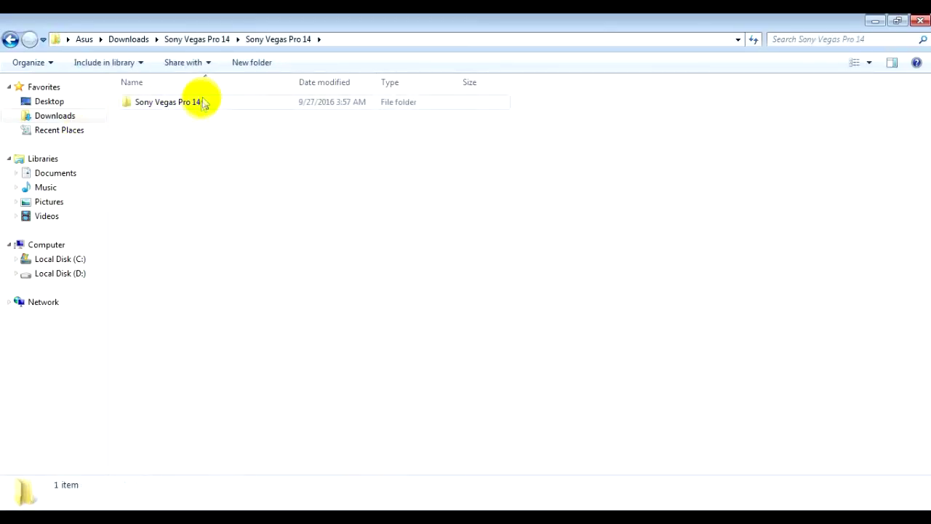
pyautogui.doubleClick(195, 102)
# Start the Sony Vegas Pro 14.0.0.161 installer and continue with English as the installation language.
pyautogui.click(166, 119)
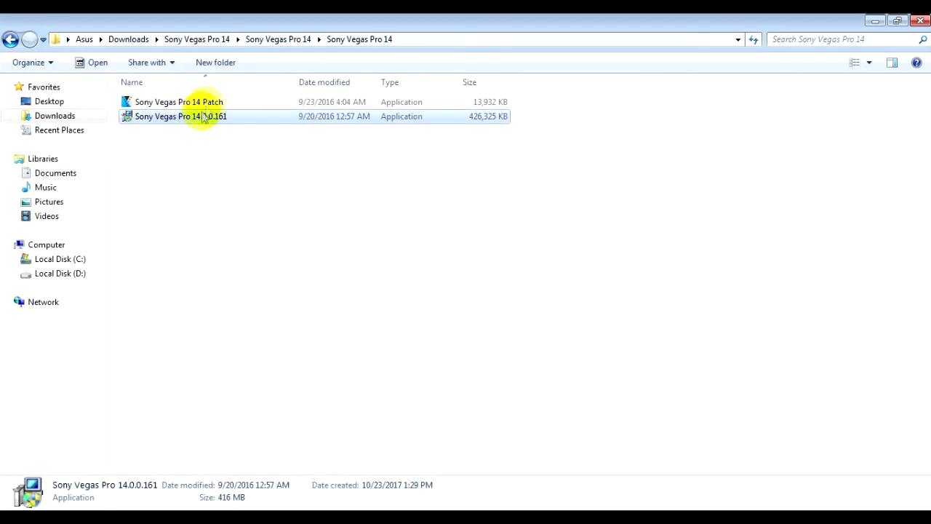
pyautogui.rightClick(188, 118)
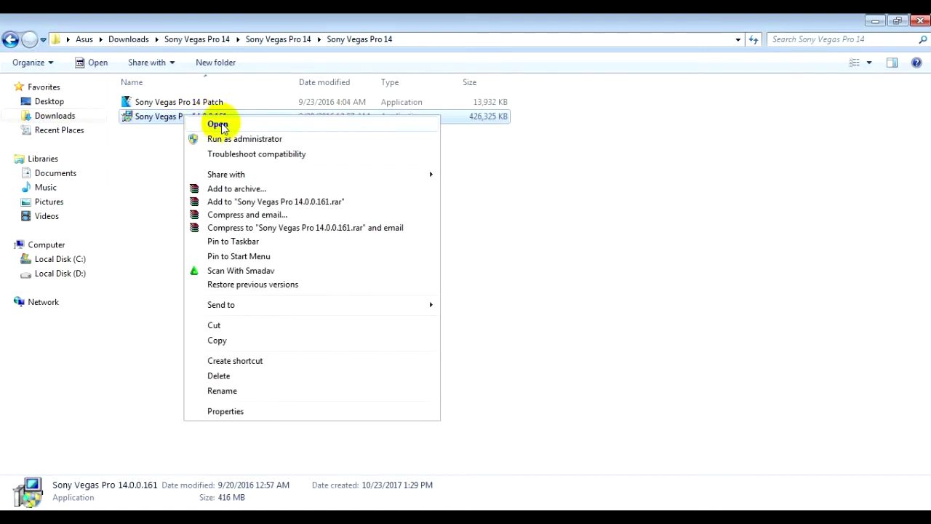
pyautogui.click(221, 125)
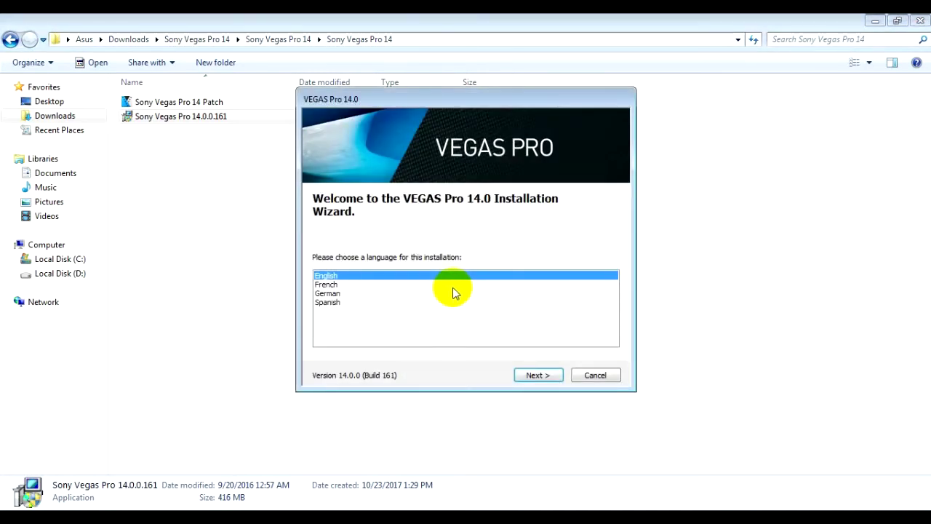
pyautogui.click(531, 379)
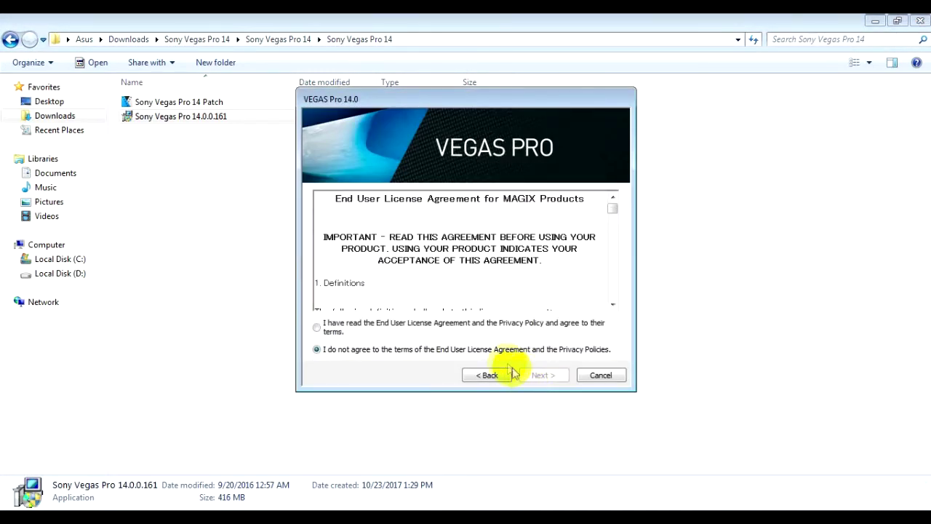
# Accept the license agreement and install VEGAS Pro 14.0 to the default folder with a desktop shortcut.
pyautogui.click(318, 327)
pyautogui.click(538, 377)
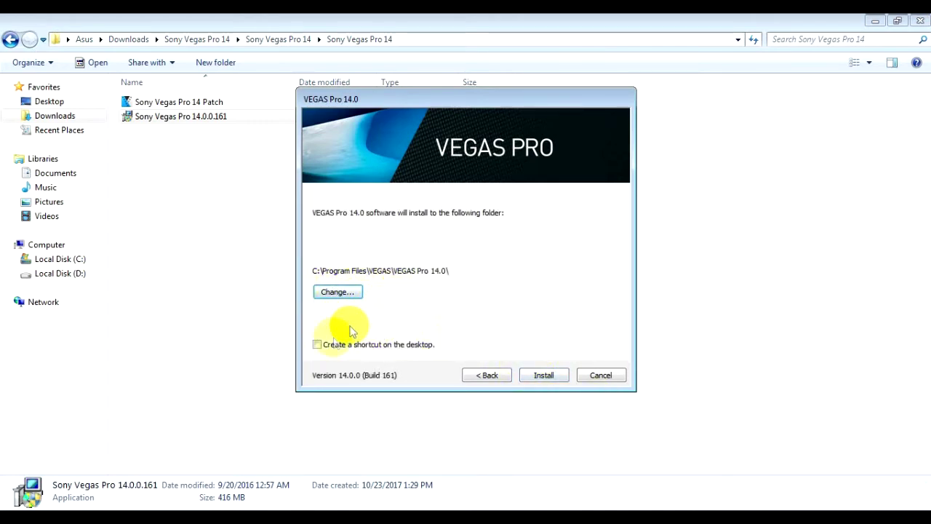
pyautogui.click(317, 344)
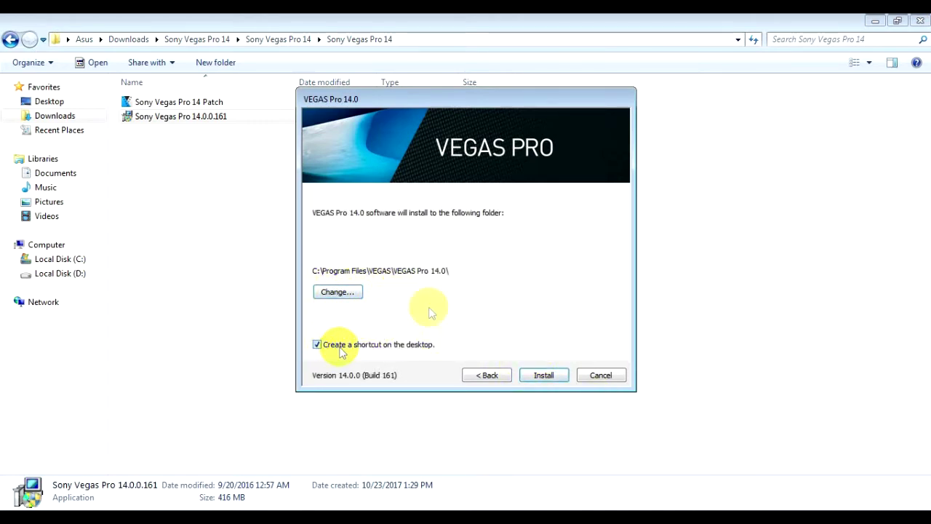
pyautogui.click(542, 374)
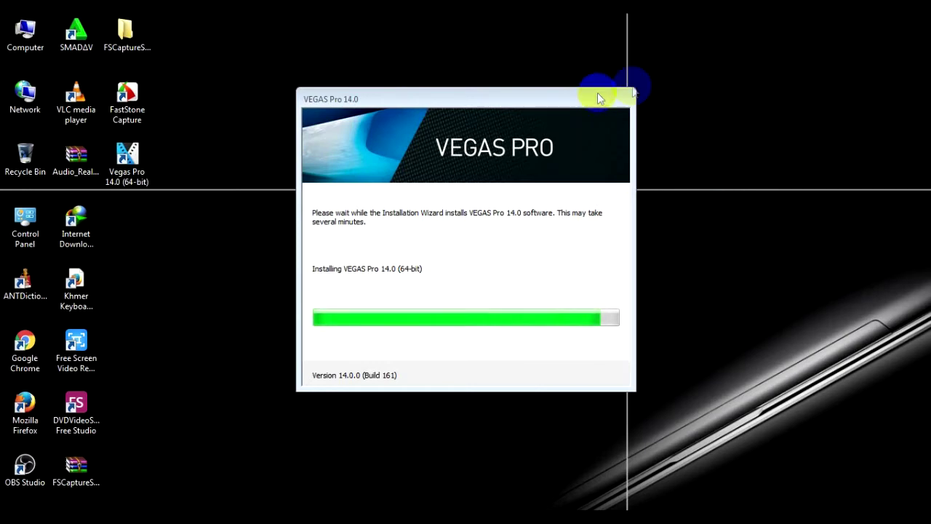
pyautogui.rightClick(728, 121)
pyautogui.click(718, 159)
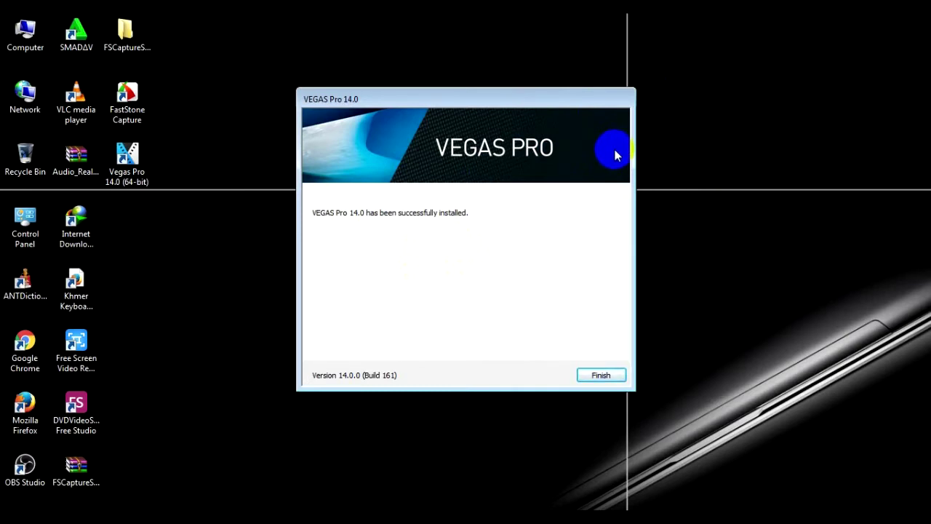
pyautogui.click(597, 376)
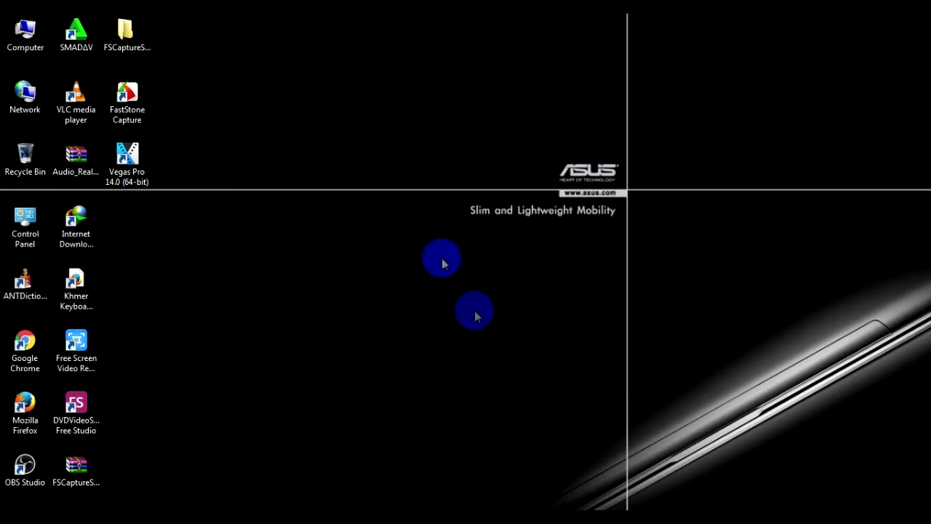
pyautogui.rightClick(441, 210)
pyautogui.click(480, 246)
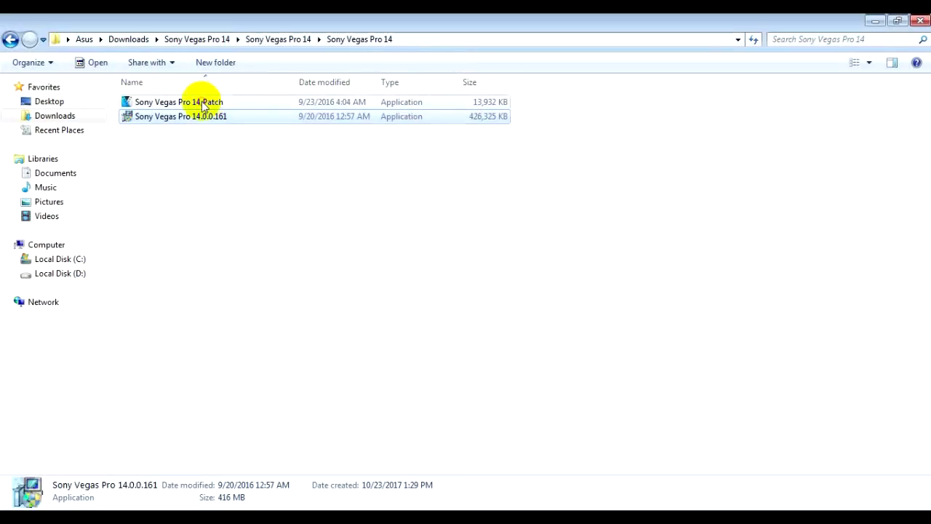
# Start the Sony Vegas Pro 14 Patch installer and try to disconnect from the current wireless network.
pyautogui.click(203, 104)
pyautogui.doubleClick(204, 104)
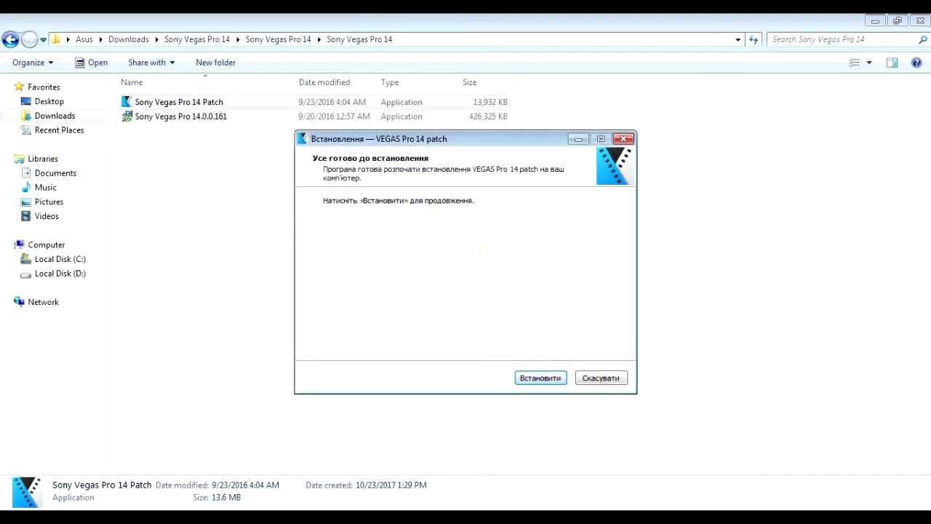
pyautogui.click(832, 499)
pyautogui.click(805, 332)
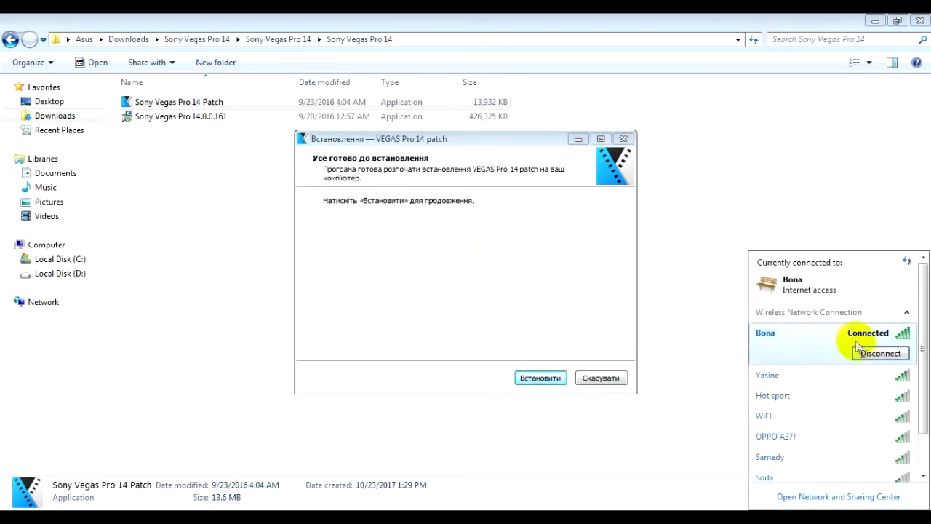
pyautogui.click(864, 355)
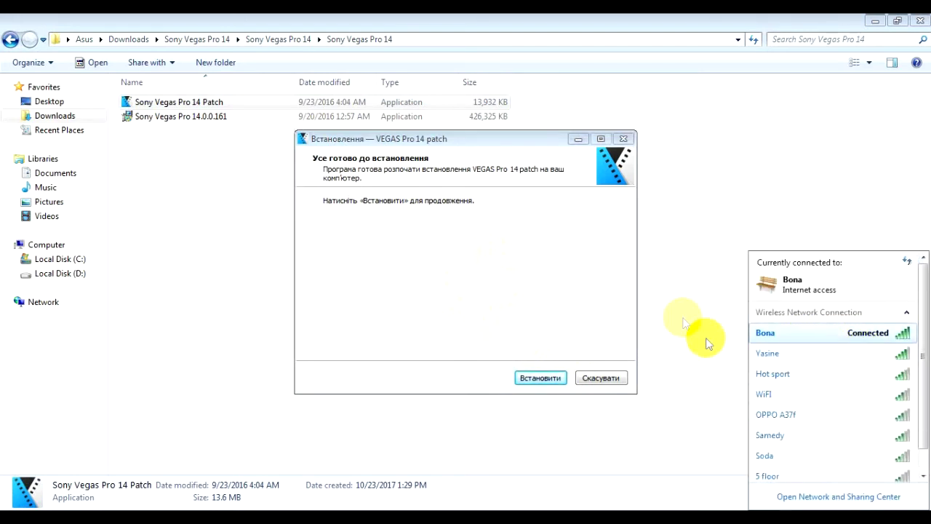
# Complete the VEGAS Pro 14 patch installation and close the folder window to return to the desktop.
pyautogui.click(541, 377)
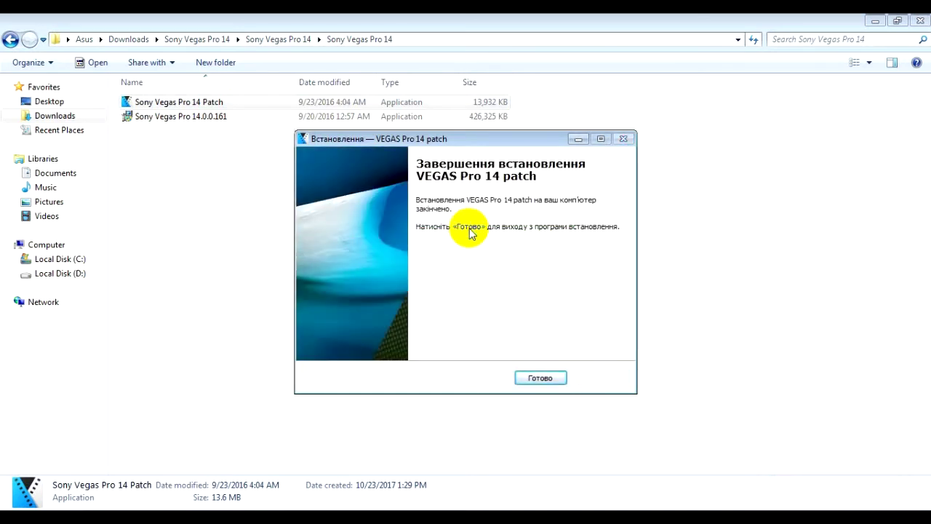
pyautogui.click(542, 377)
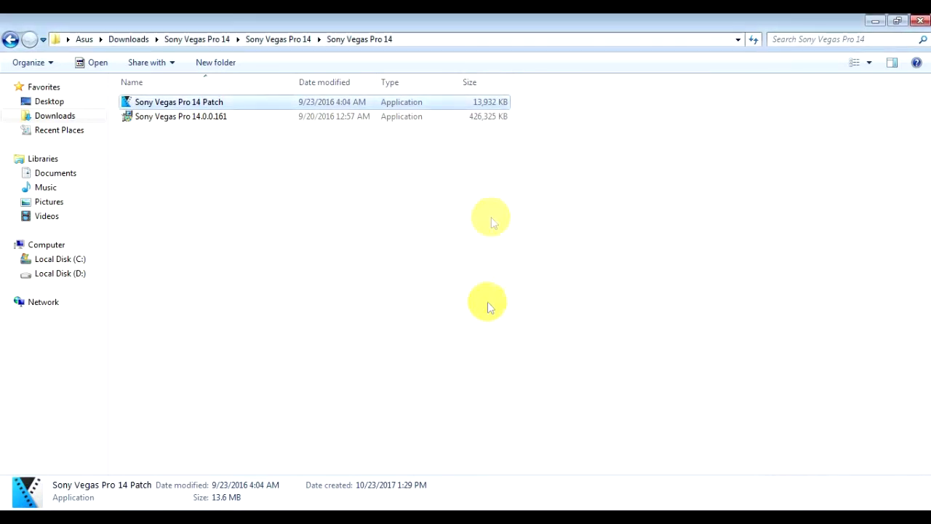
pyautogui.click(877, 20)
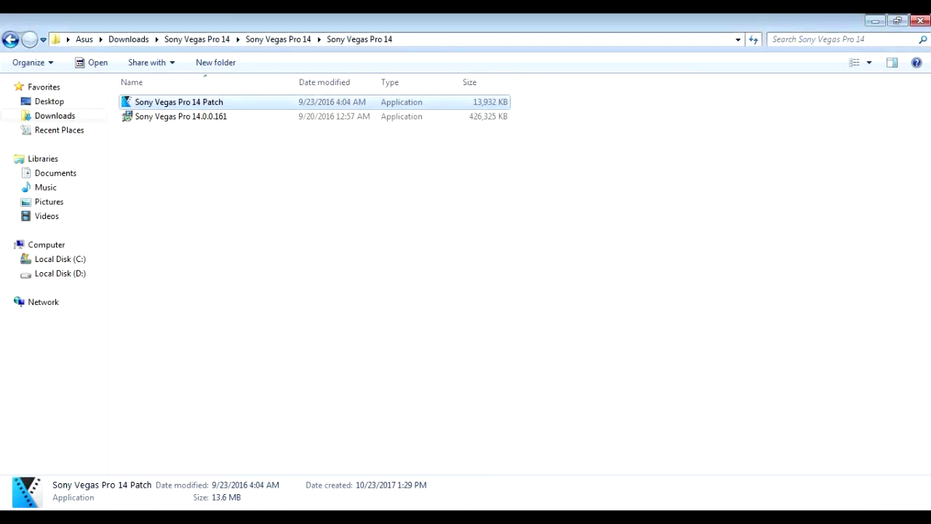
pyautogui.click(921, 21)
pyautogui.rightClick(434, 123)
pyautogui.click(454, 158)
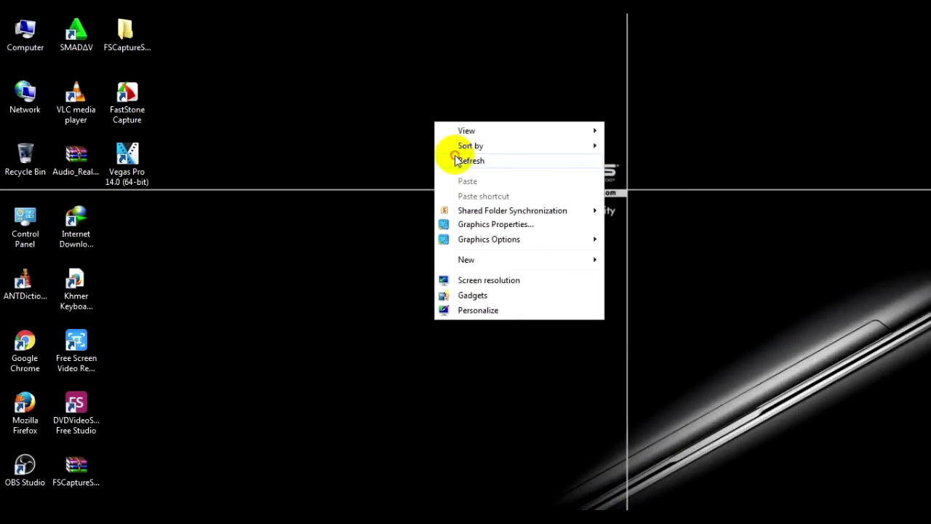
# Launch Vegas Pro 14.0 (64-bit) from its desktop shortcut.
pyautogui.click(138, 168)
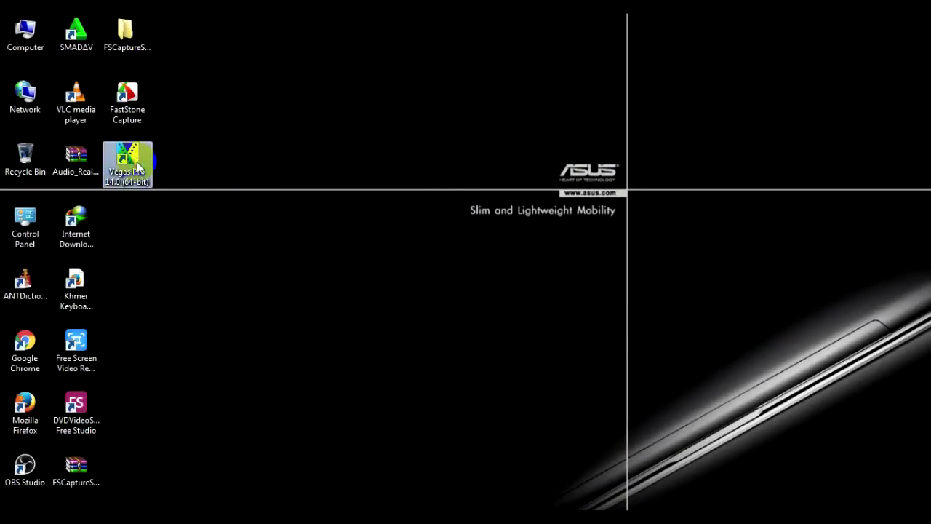
pyautogui.click(175, 192)
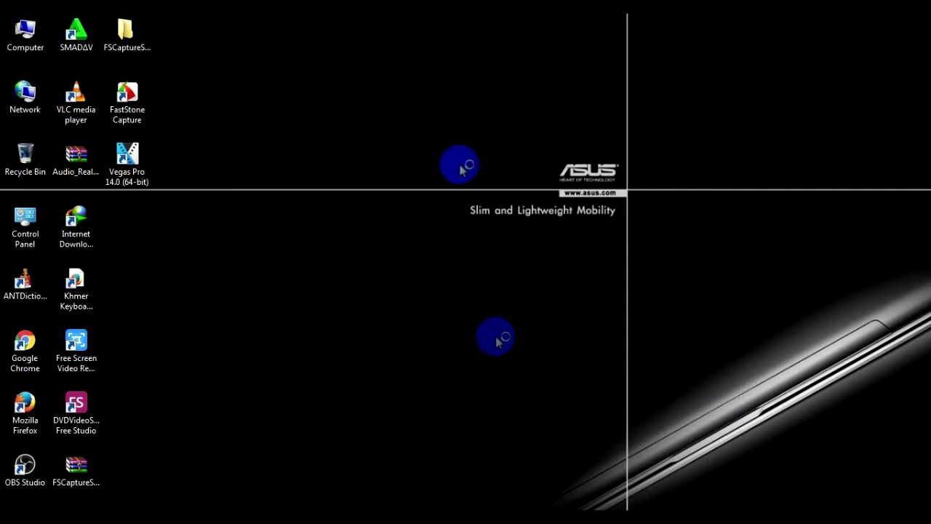
pyautogui.rightClick(730, 214)
pyautogui.click(738, 251)
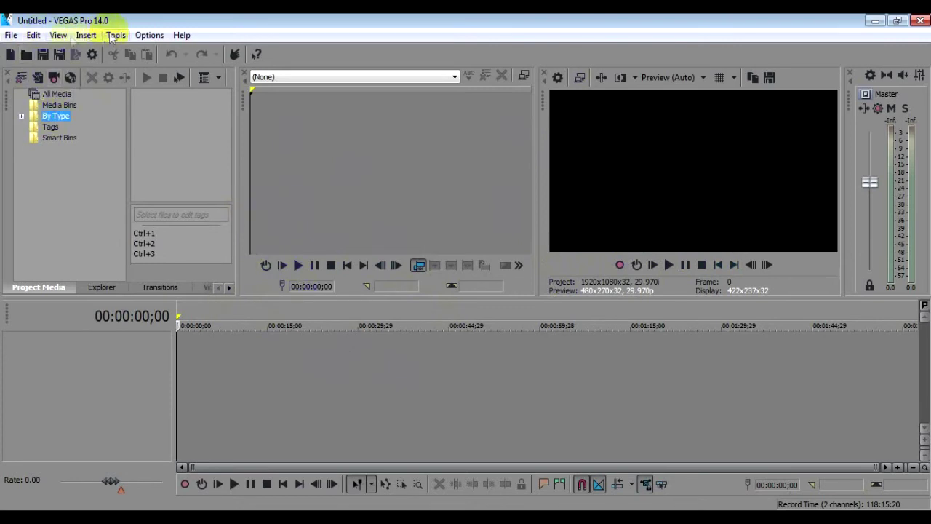
# Look over the available commands and the general preferences, closing the preferences without changing anything.
pyautogui.click(12, 36)
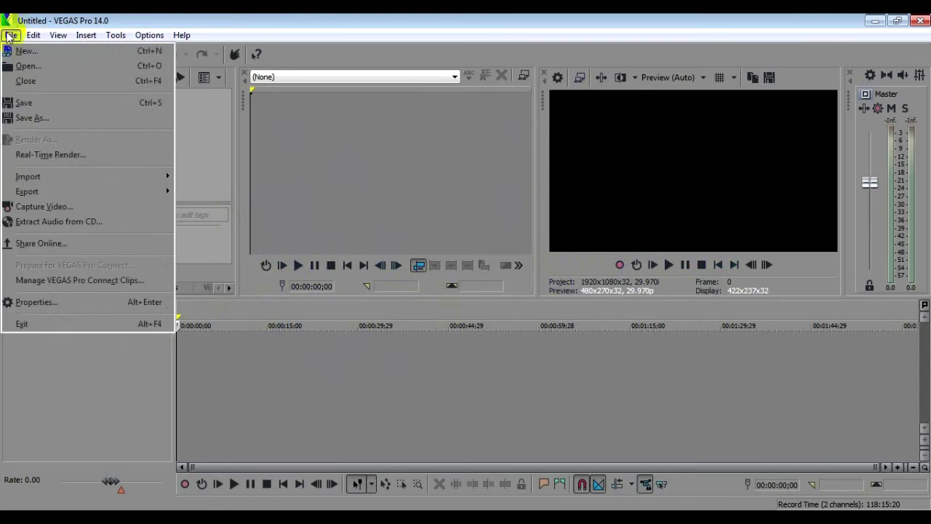
pyautogui.moveTo(86, 34)
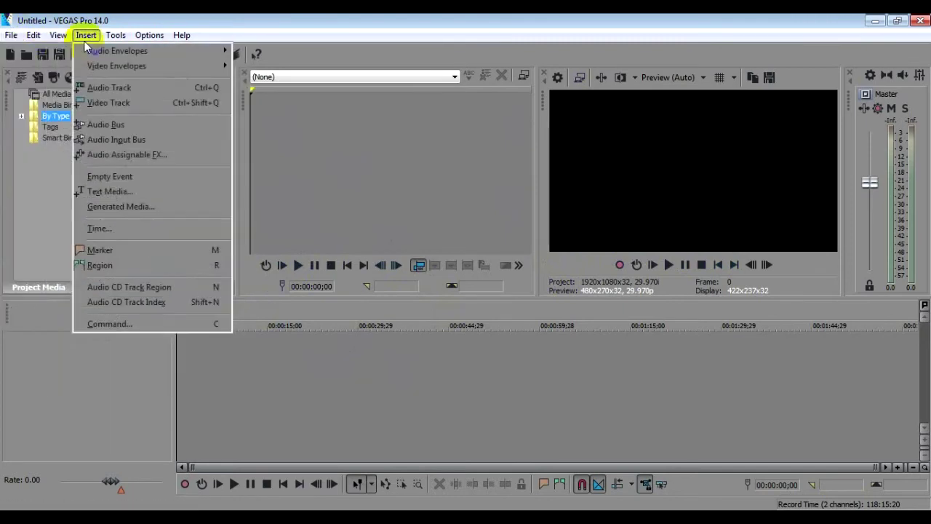
pyautogui.moveTo(33, 34)
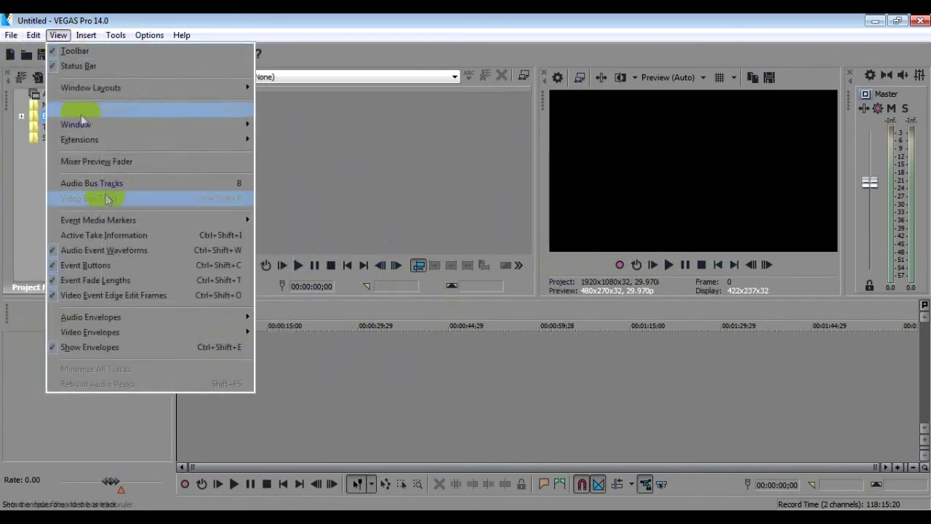
pyautogui.moveTo(116, 35)
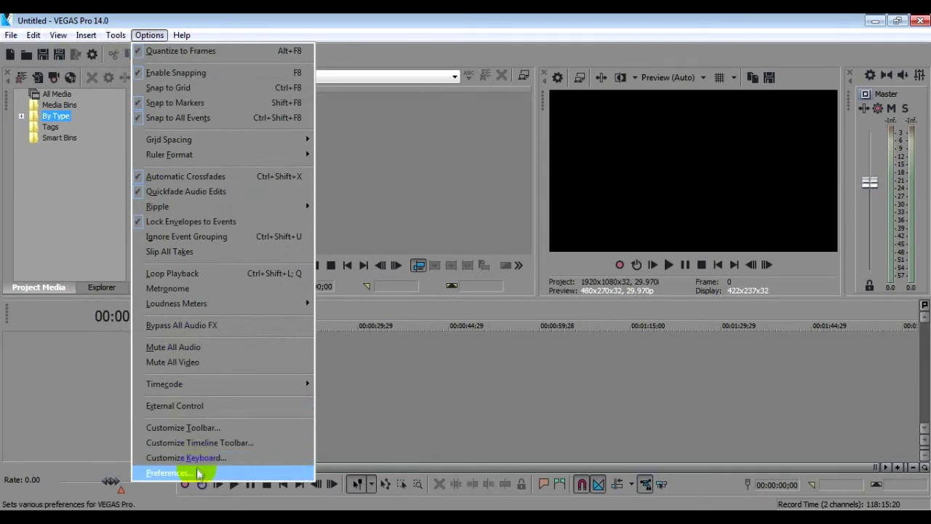
pyautogui.click(198, 473)
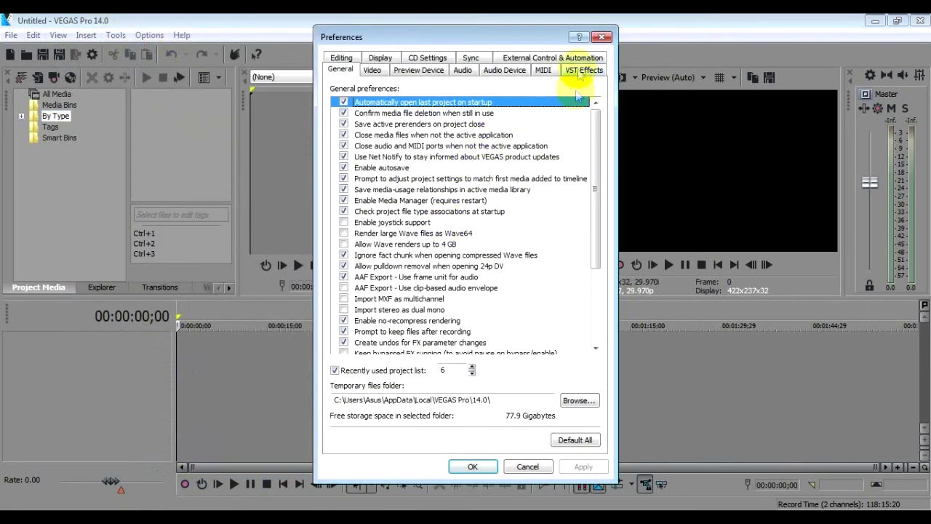
pyautogui.click(602, 36)
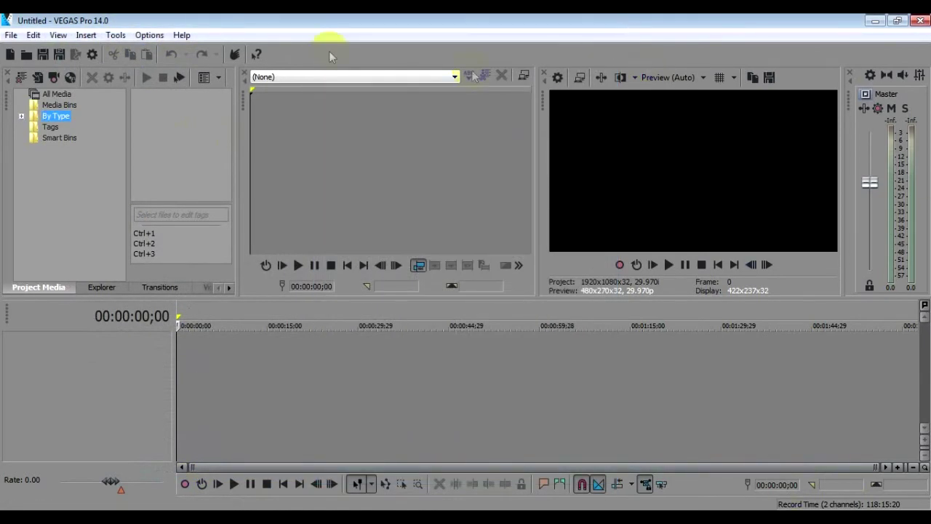
# Create a new project using the HDV 720-30p (1280x720, 29.970 fps) video template.
pyautogui.click(11, 35)
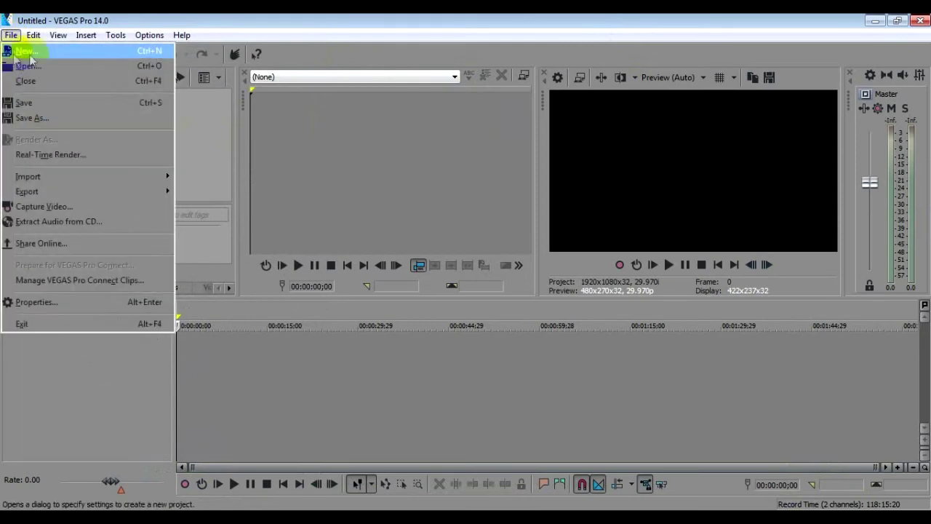
pyautogui.click(30, 56)
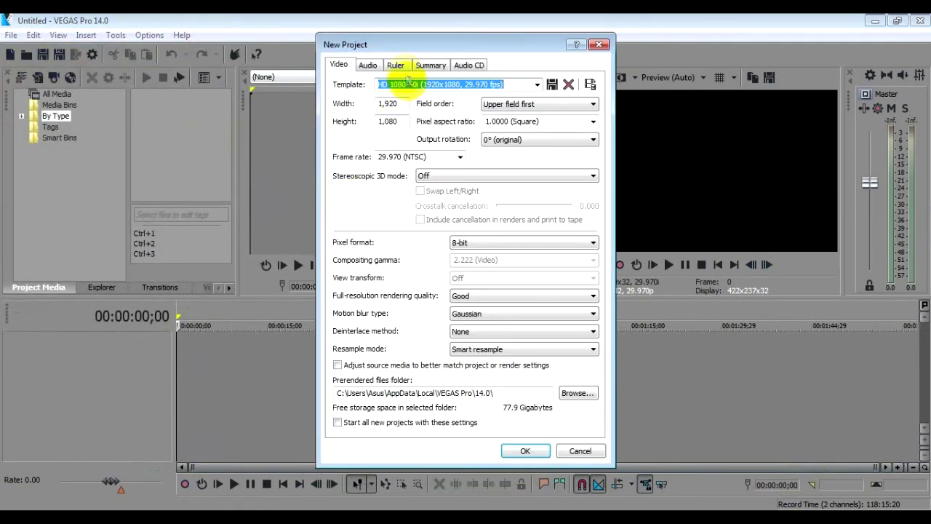
pyautogui.click(537, 84)
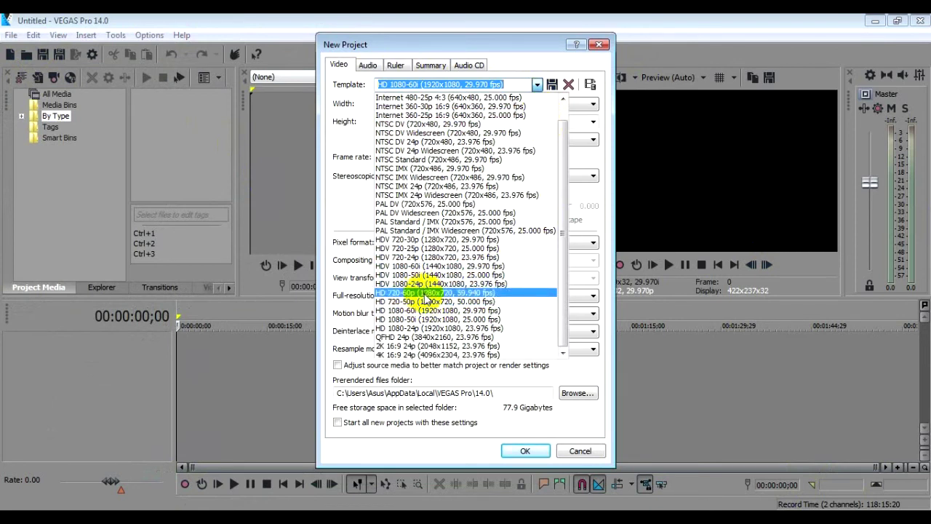
pyautogui.click(425, 239)
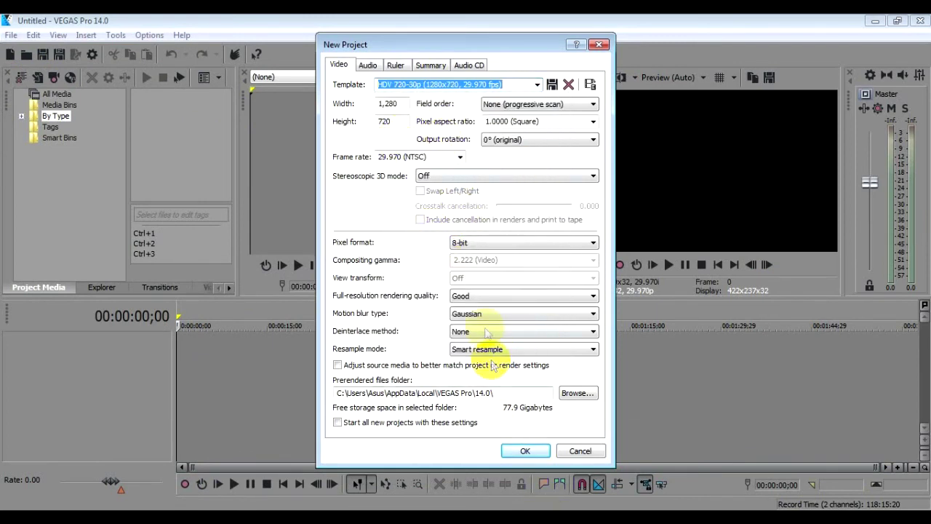
pyautogui.click(476, 297)
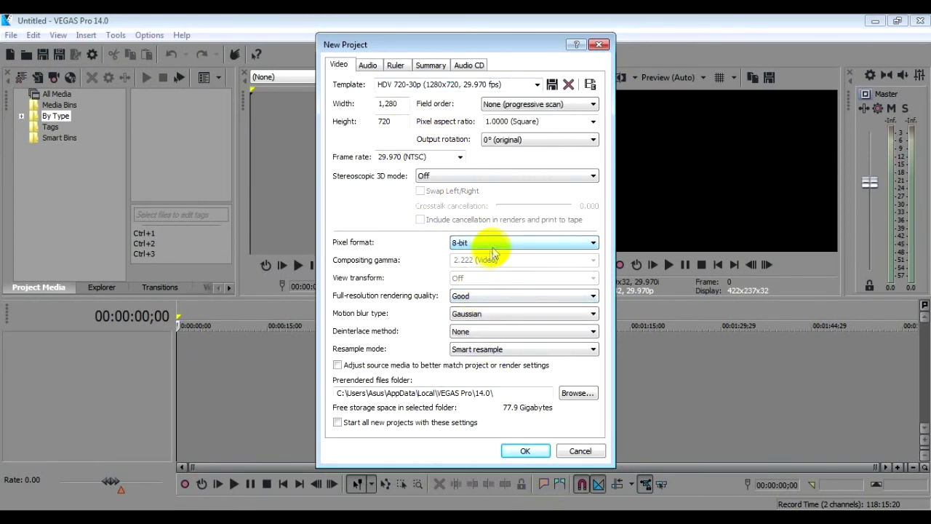
pyautogui.click(525, 451)
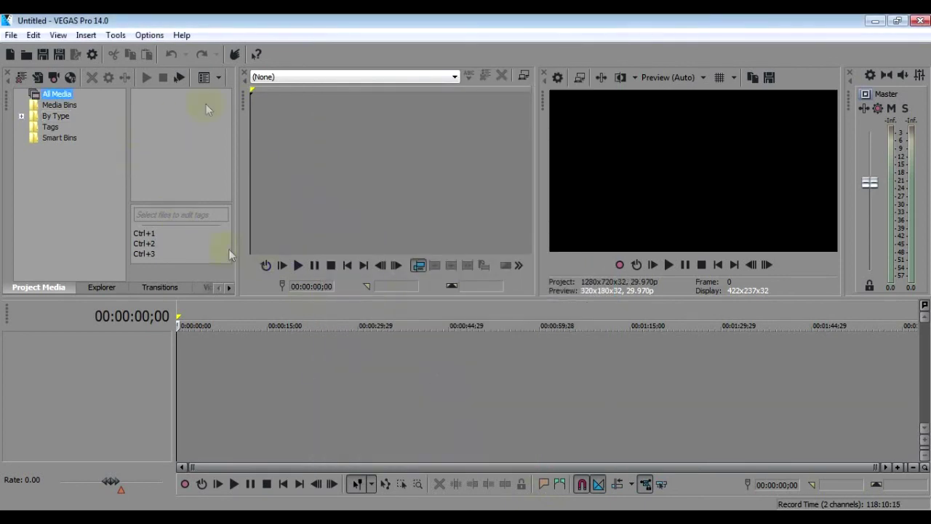
pyautogui.click(264, 137)
# Open the video file 2017-10-23 at 13-41-48 from the Videos library into the project.
pyautogui.click(11, 34)
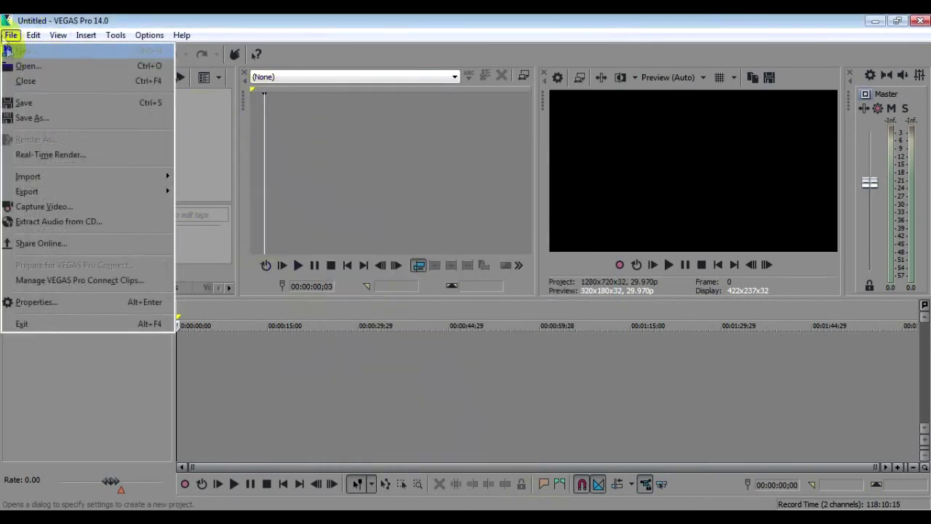
pyautogui.click(18, 65)
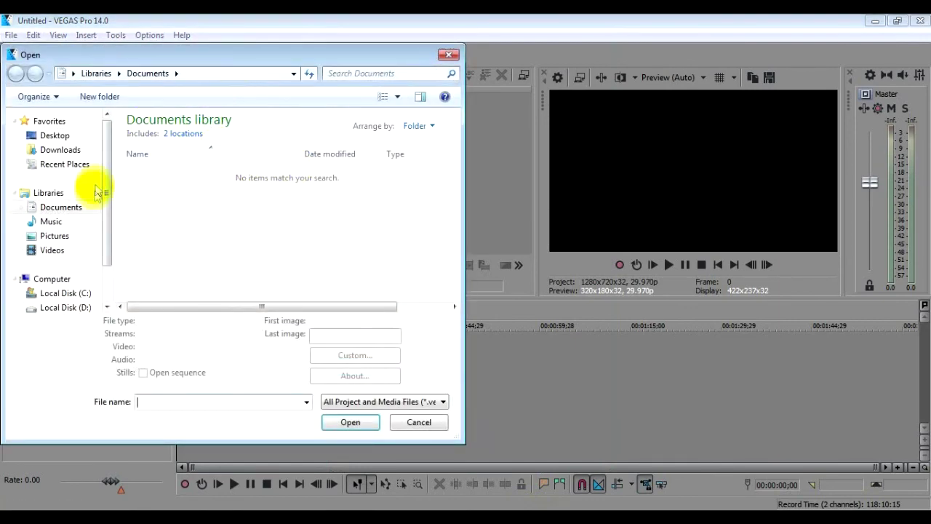
pyautogui.scroll(-1, 105, 204)
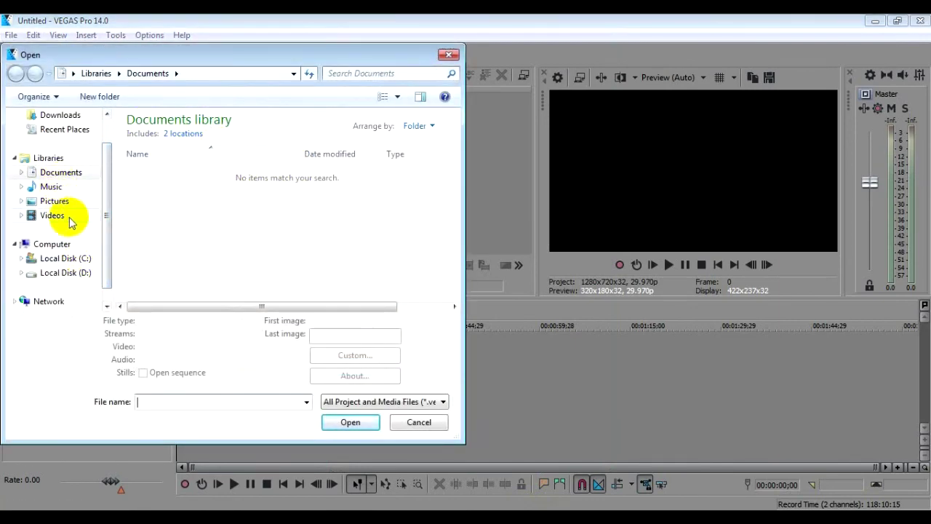
pyautogui.click(65, 203)
pyautogui.click(68, 216)
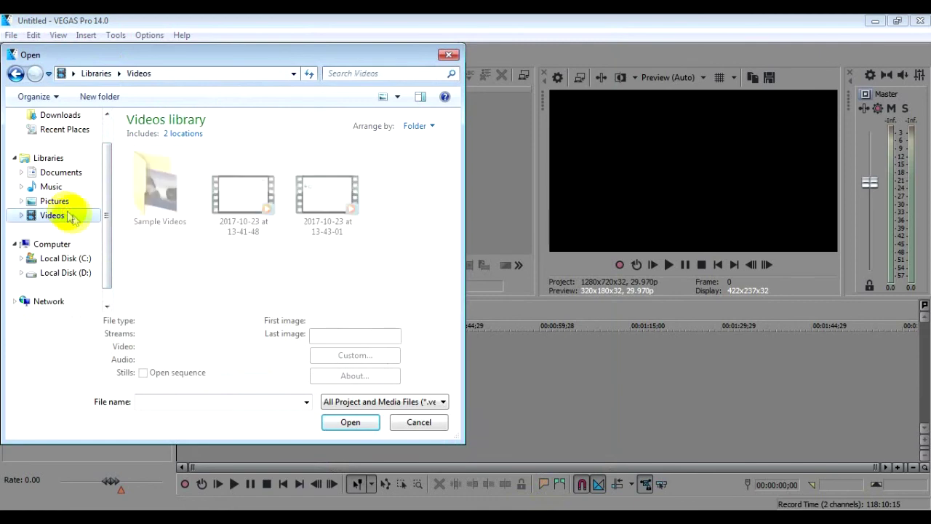
pyautogui.click(237, 195)
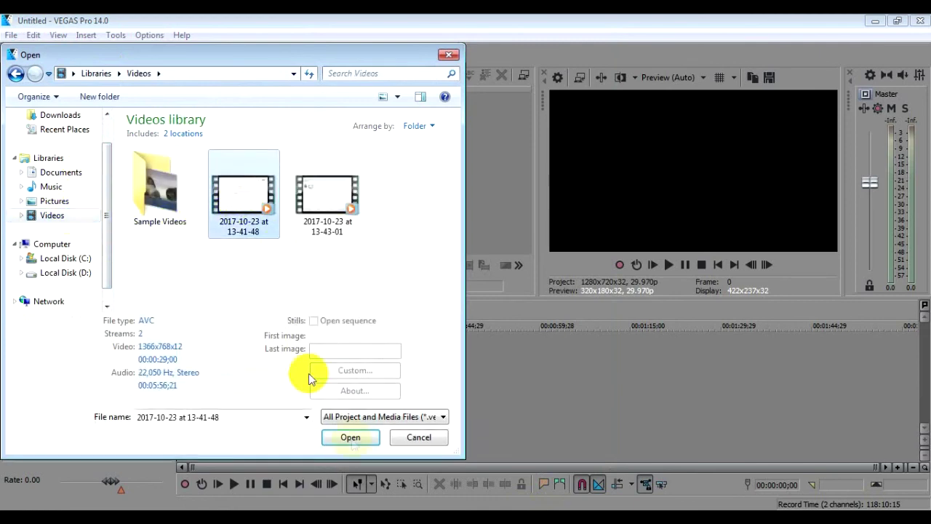
pyautogui.click(353, 438)
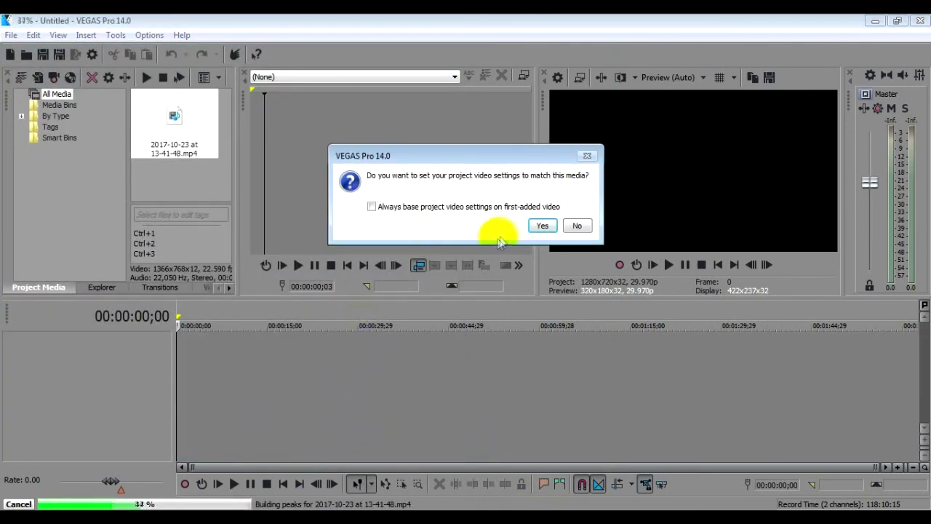
# Match the project video settings to the media, always basing them on the first-added video, and select the video clip on the timeline.
pyautogui.click(466, 208)
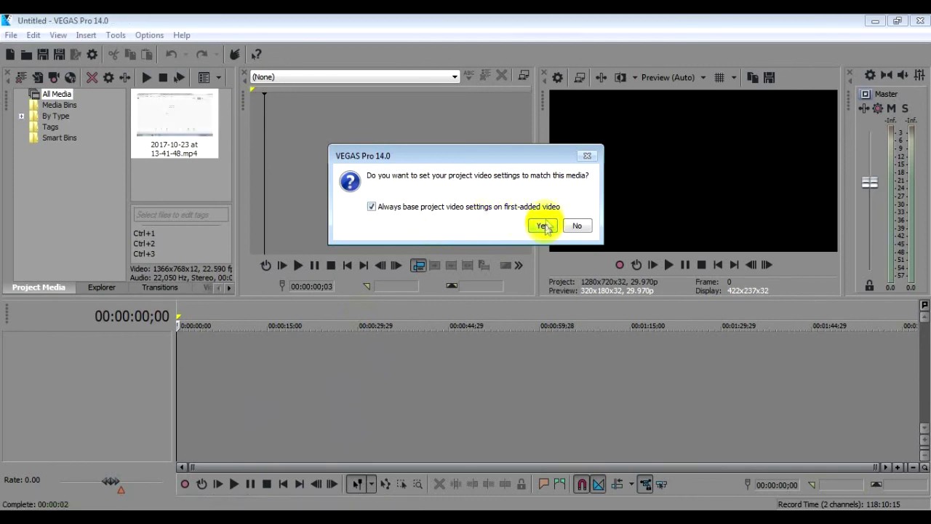
pyautogui.click(543, 226)
pyautogui.click(222, 357)
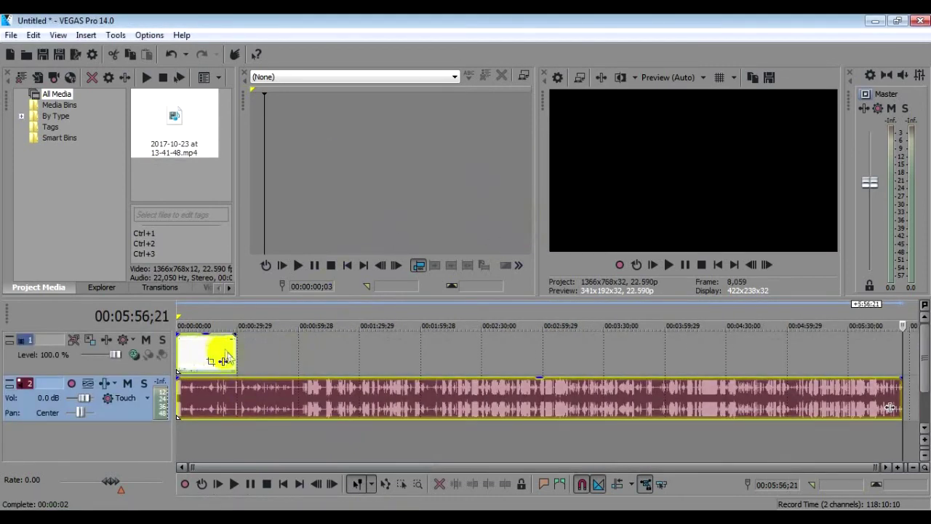